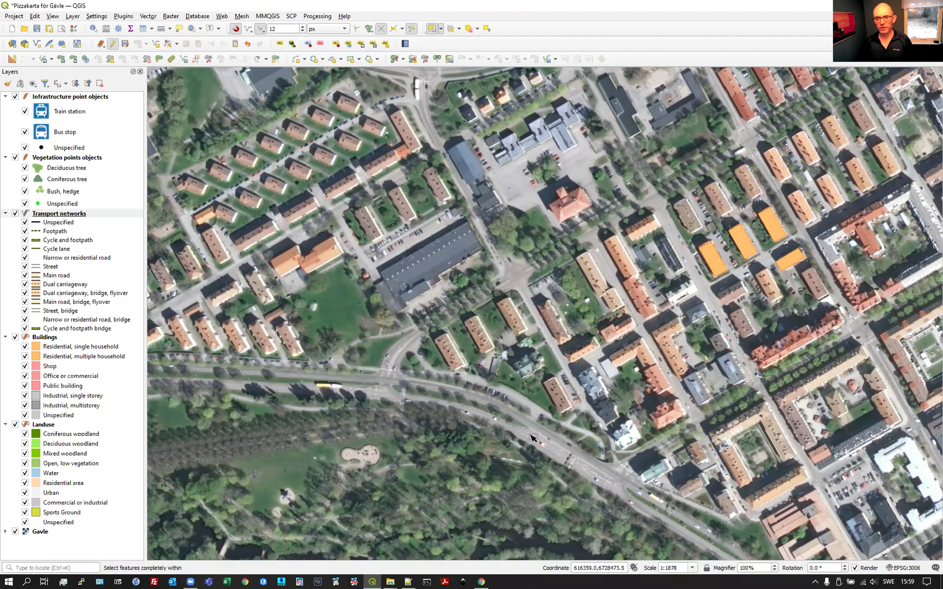
Turn on editing for the Transport networks layer and choose Add Circular String line digitising
left_click(62, 216)
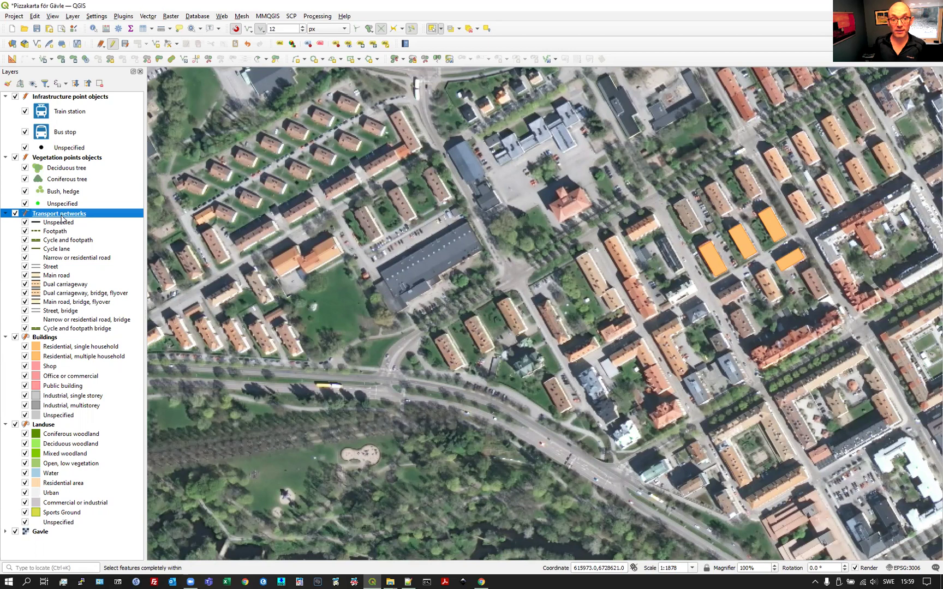
left_click(114, 44)
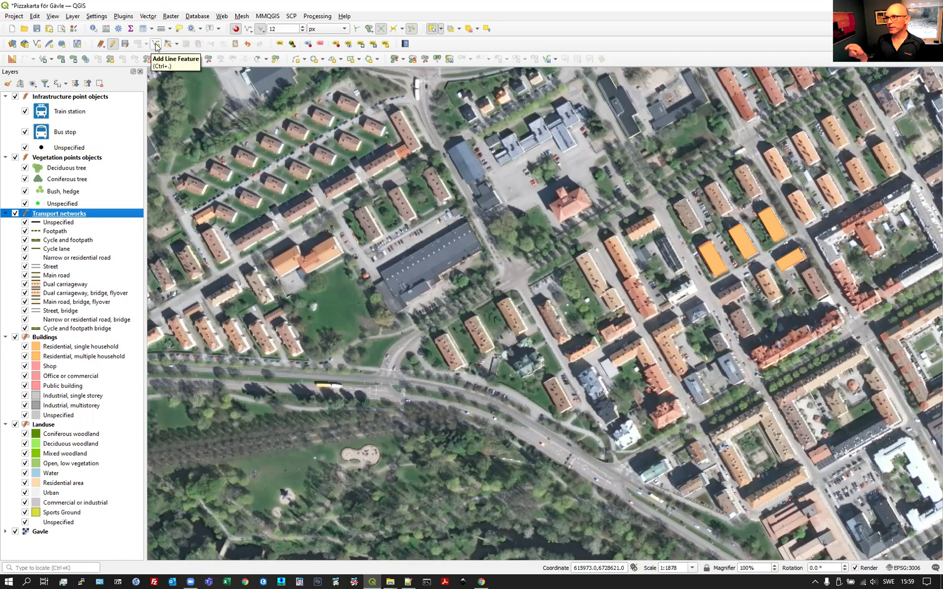
left_click(156, 45)
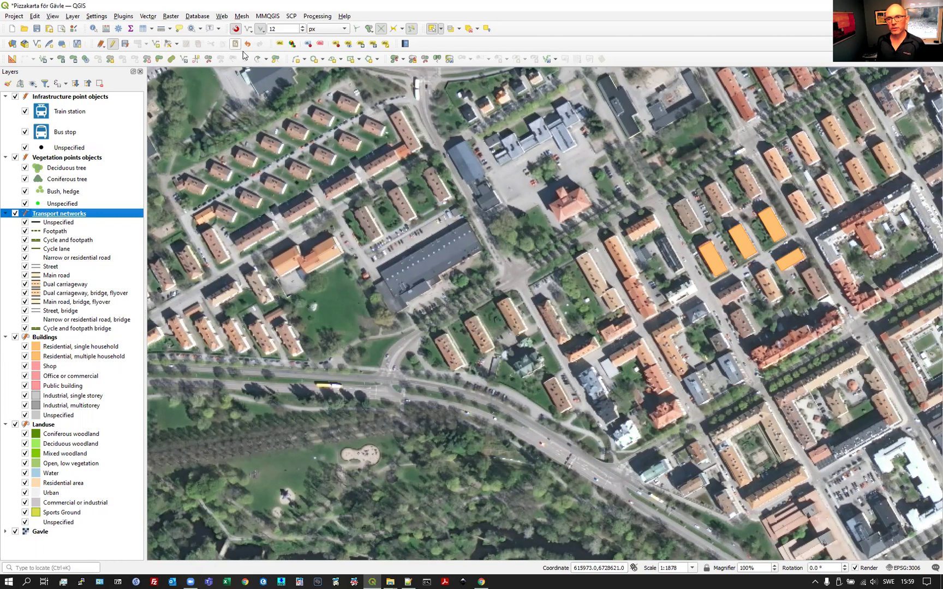
left_click(306, 60)
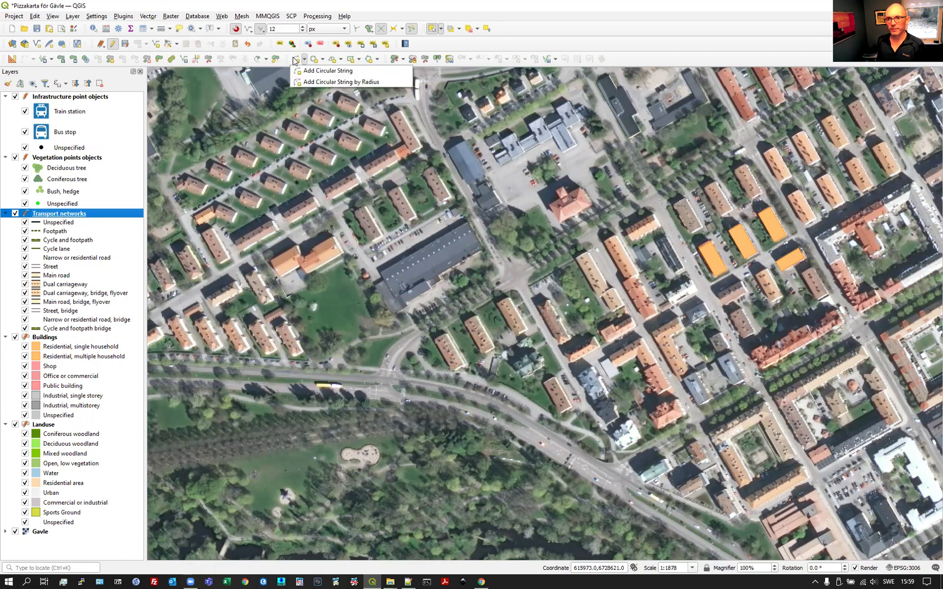
left_click(295, 60)
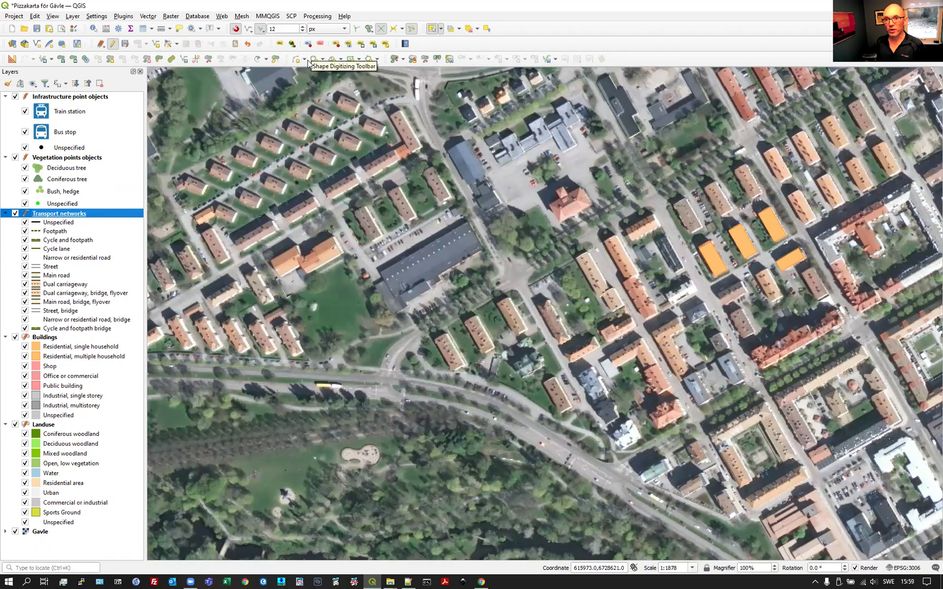
left_click(314, 59)
Trace a curved line along the lower road to its south-eastern end and save it as Dual carriageway
left_click(296, 61)
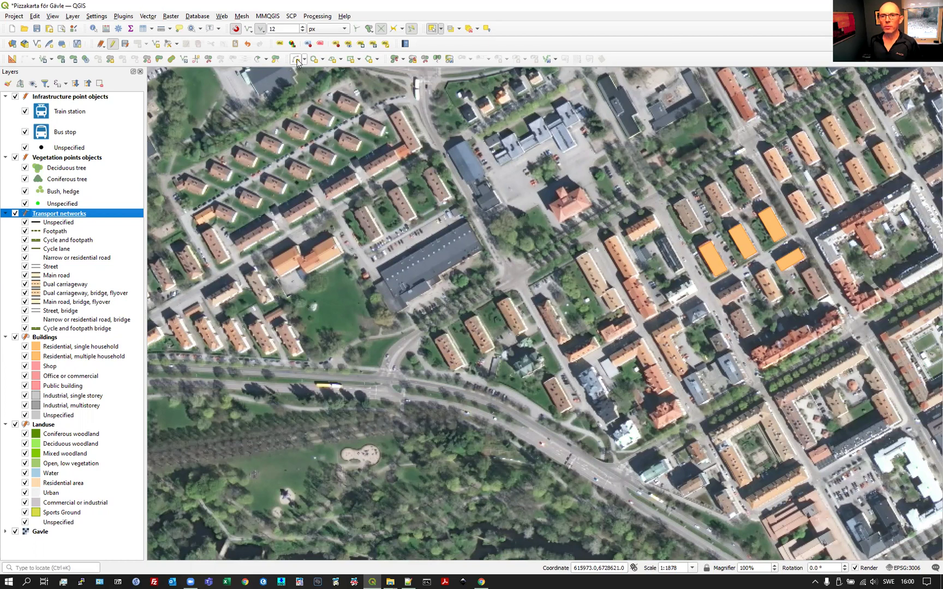
left_click(296, 59)
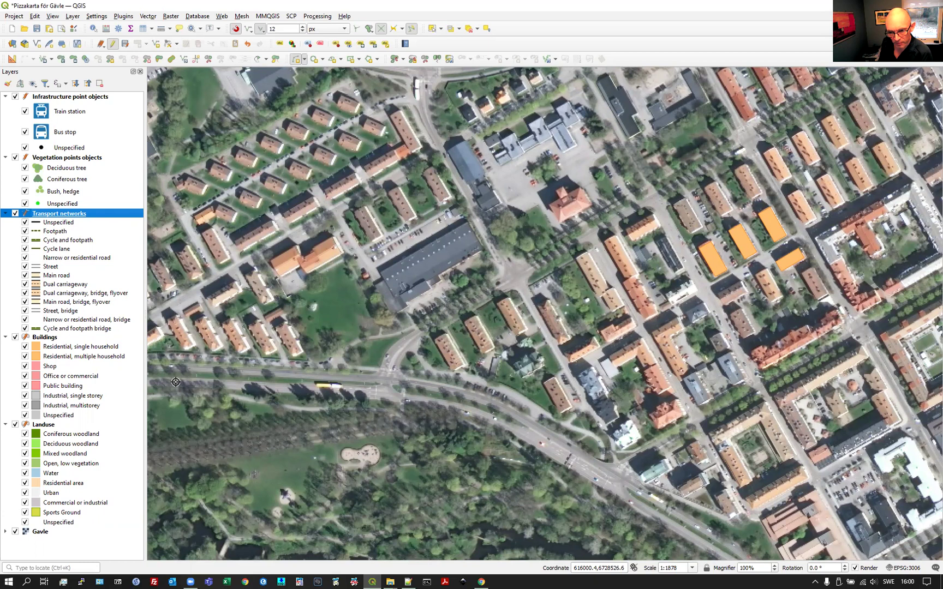
left_click(175, 381)
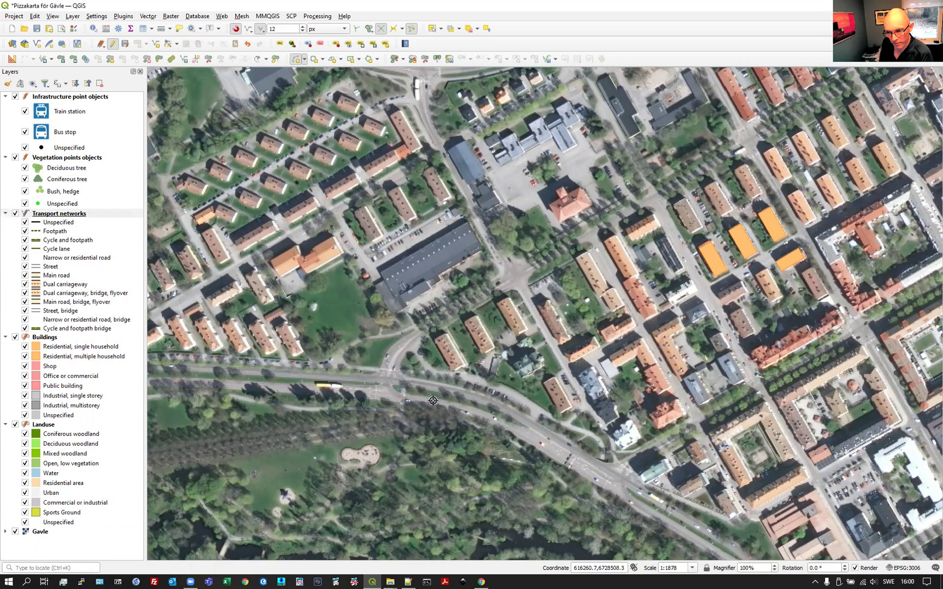
left_click(469, 409)
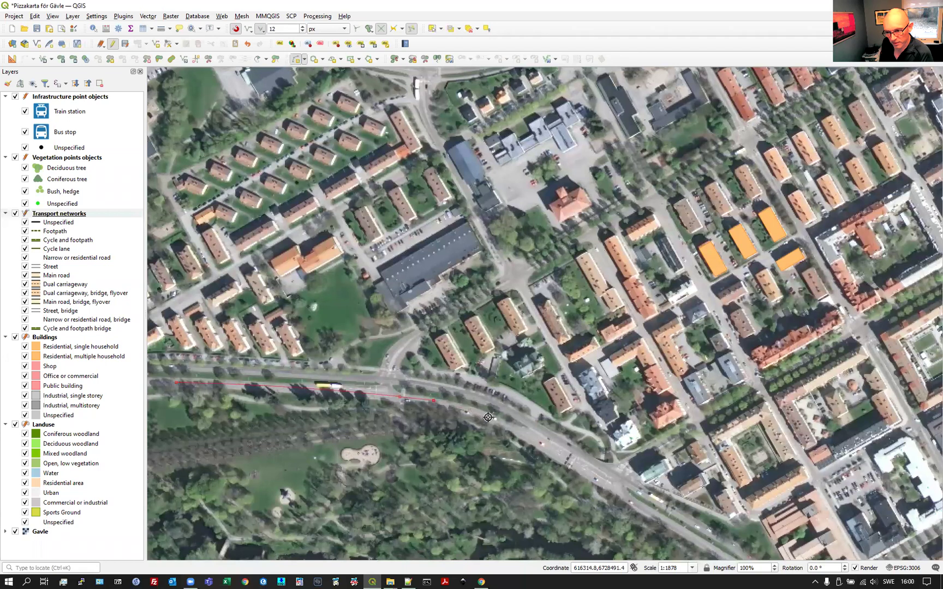
left_click(489, 418)
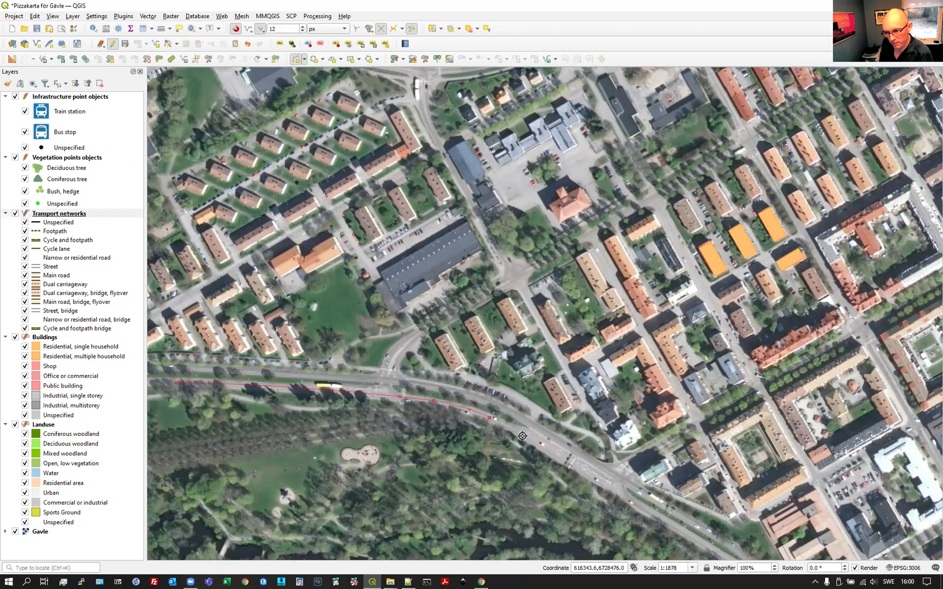
left_click(571, 465)
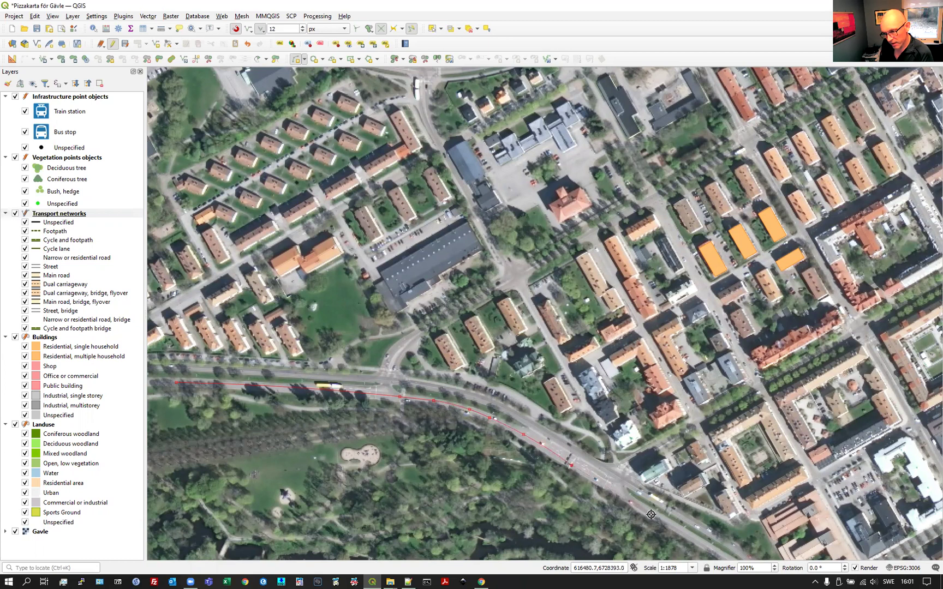
left_click(686, 532)
right_click(687, 533)
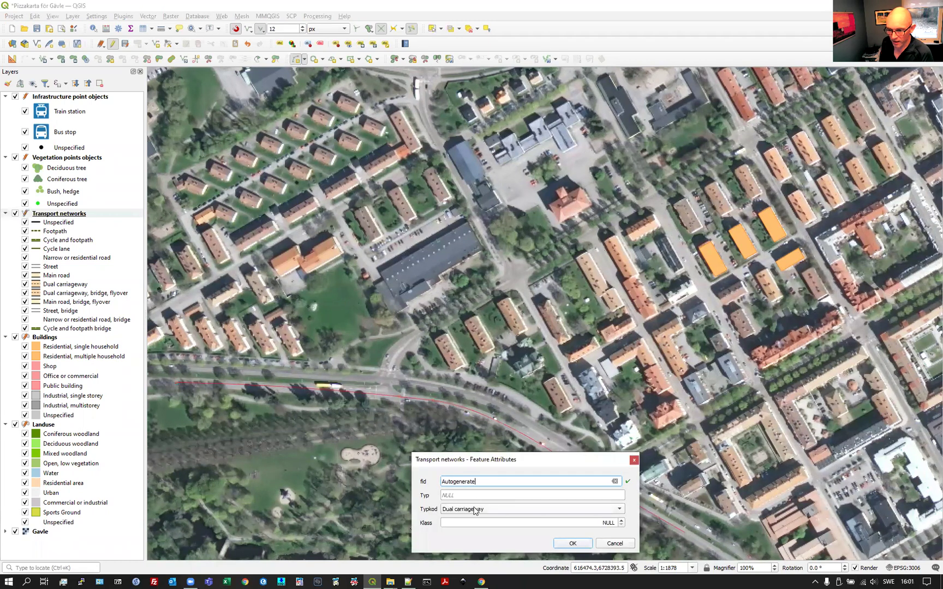
left_click(577, 542)
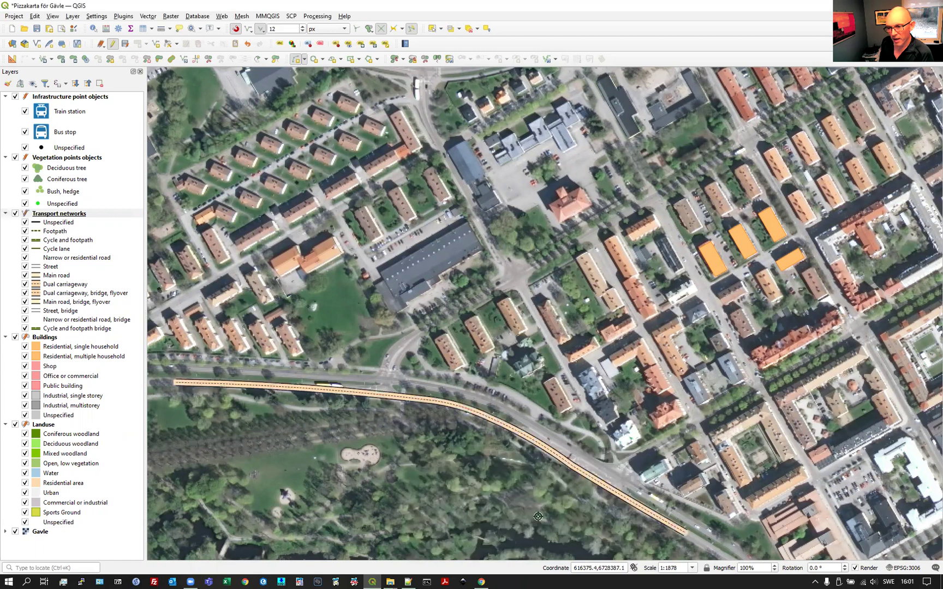
Digitise Dual carriageway lines along the road's western straight and south-eastern stretches
left_click(156, 46)
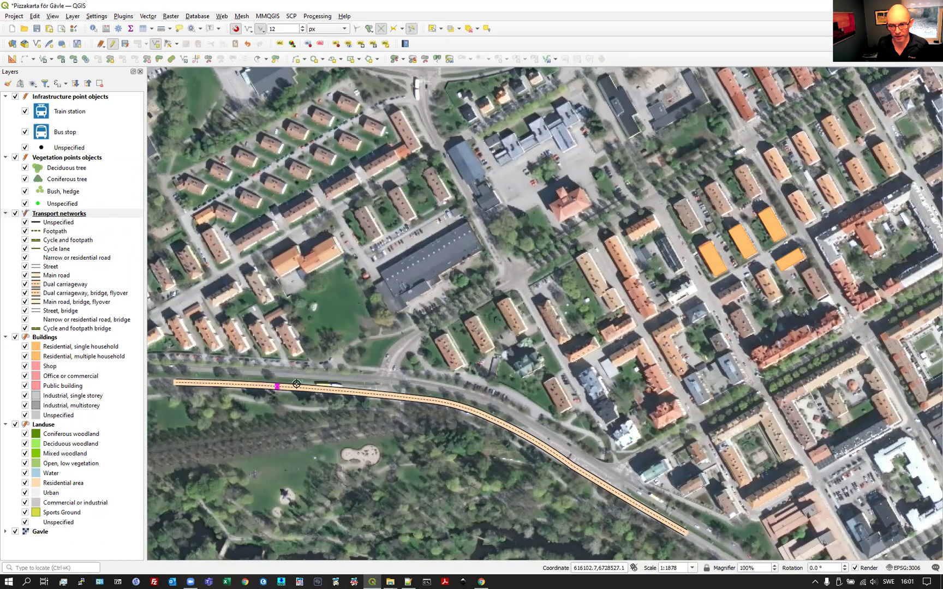
left_click(403, 381)
right_click(403, 381)
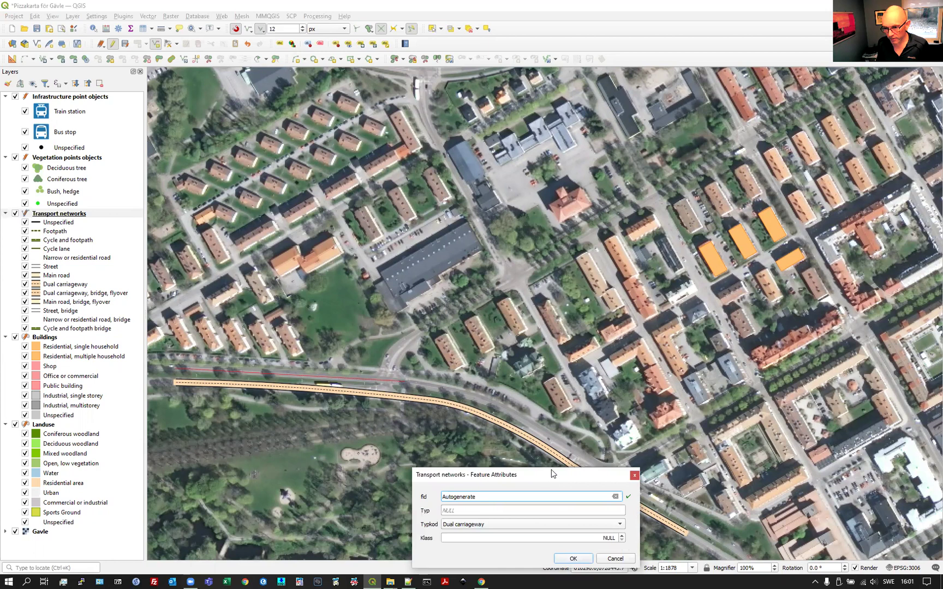
left_click_drag(552, 474, 532, 242)
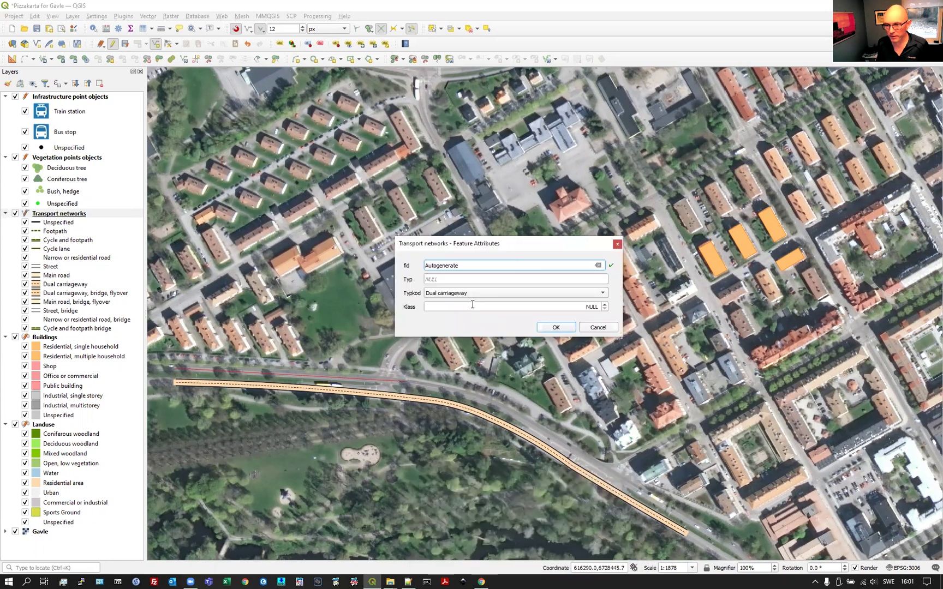
left_click(549, 329)
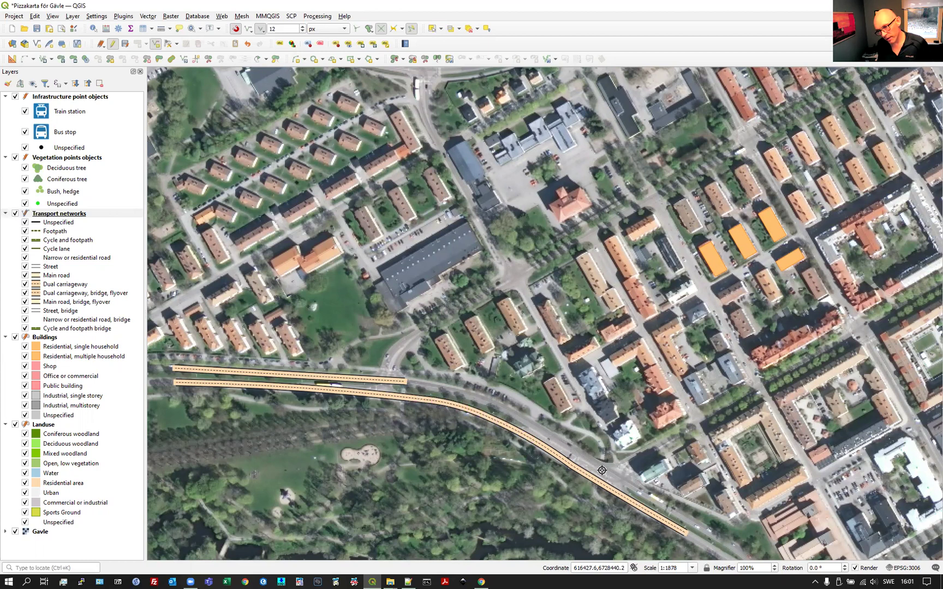
right_click(697, 527)
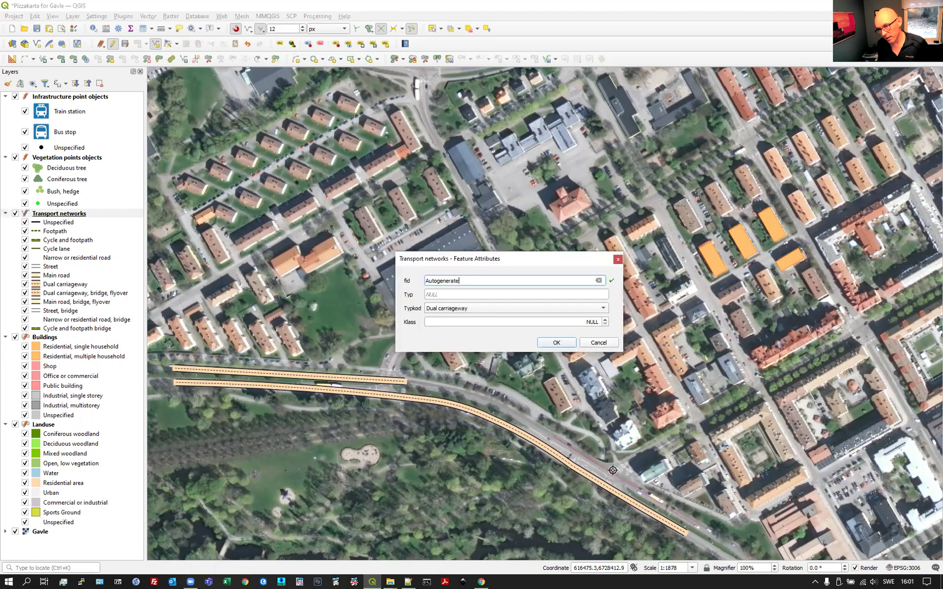
left_click(543, 345)
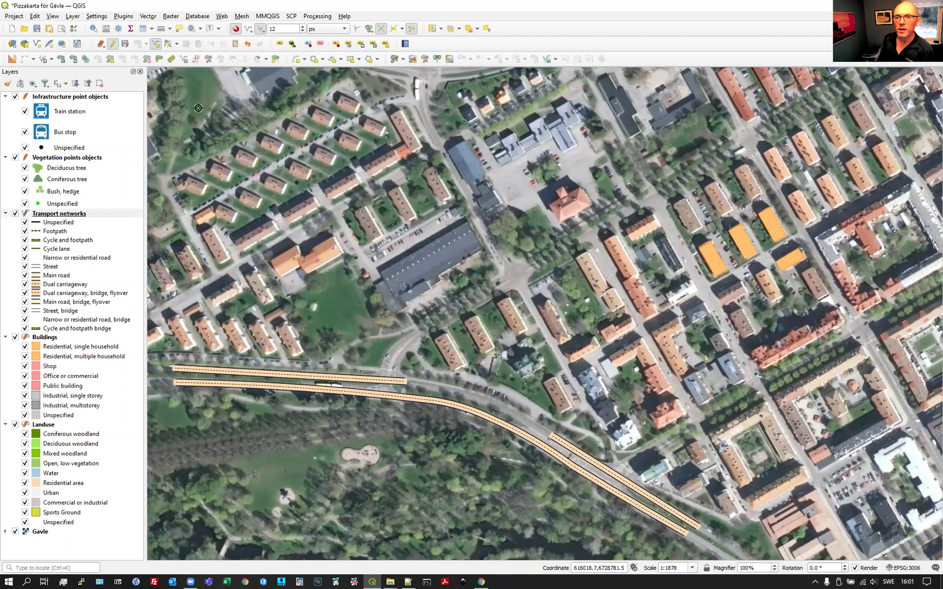
With snapping on, draw the curved connecting piece between the western and eastern lines as Dual carriageway
left_click(295, 59)
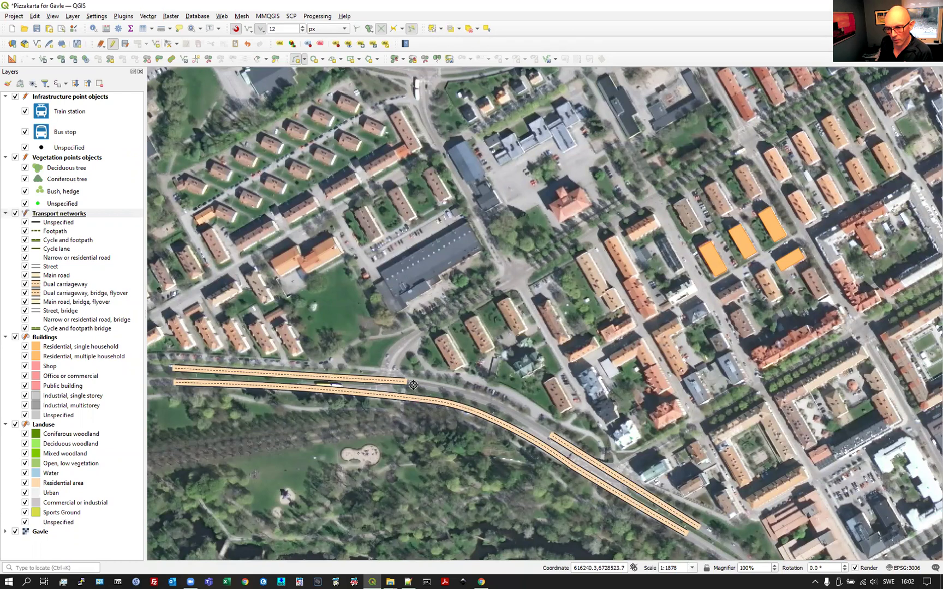
left_click(236, 29)
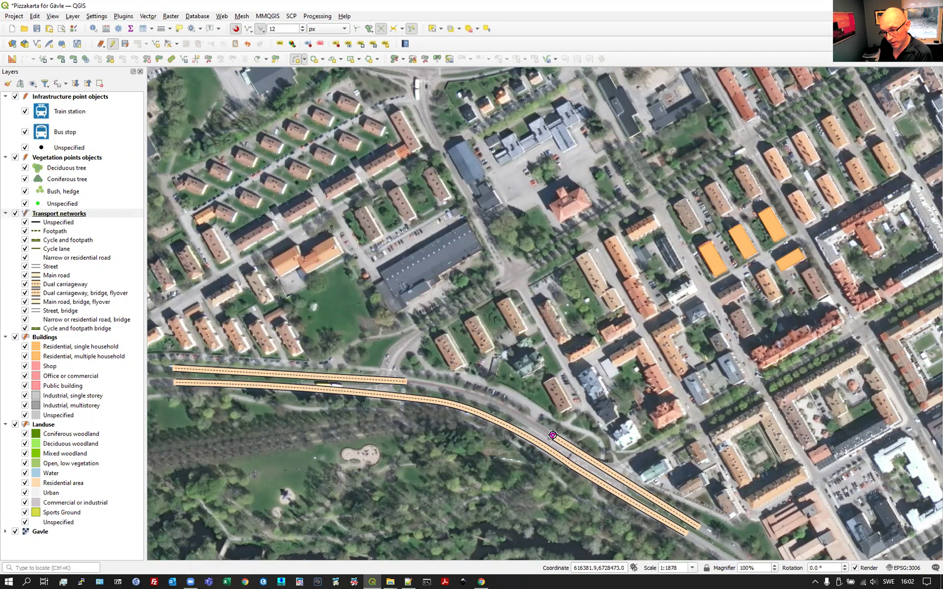
right_click(554, 436)
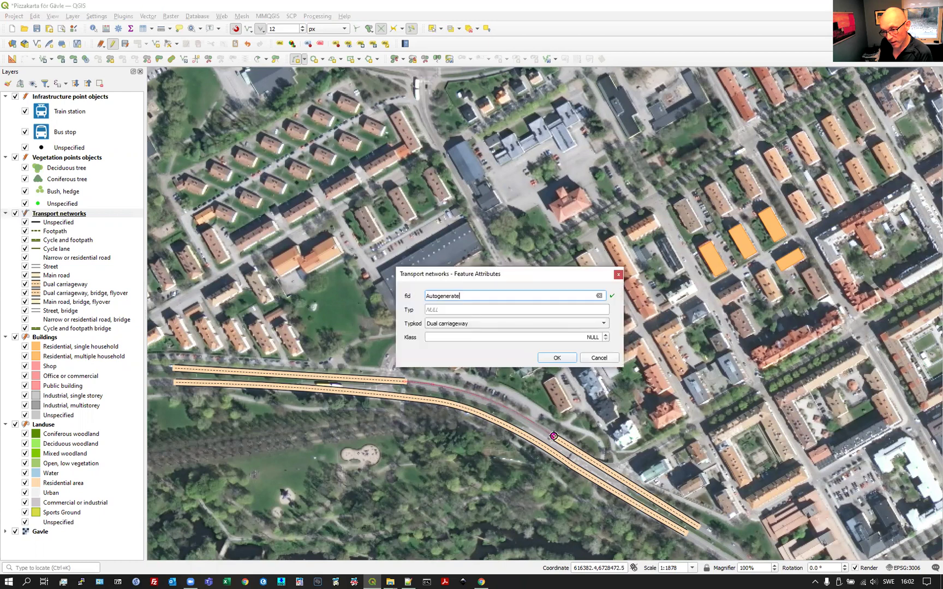
left_click(556, 359)
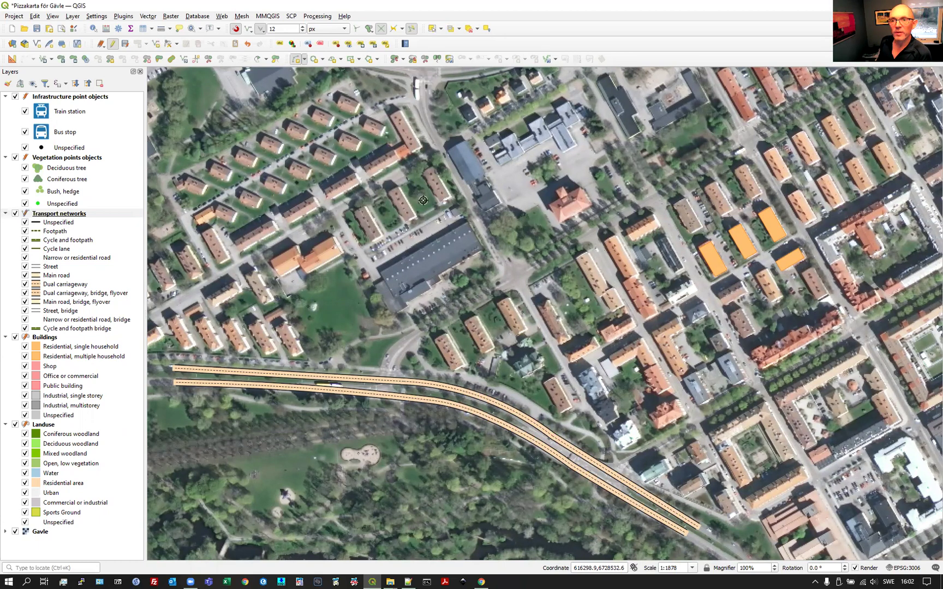
Delete the curved middle piece and redraw it as a Dual carriageway line
left_click(433, 28)
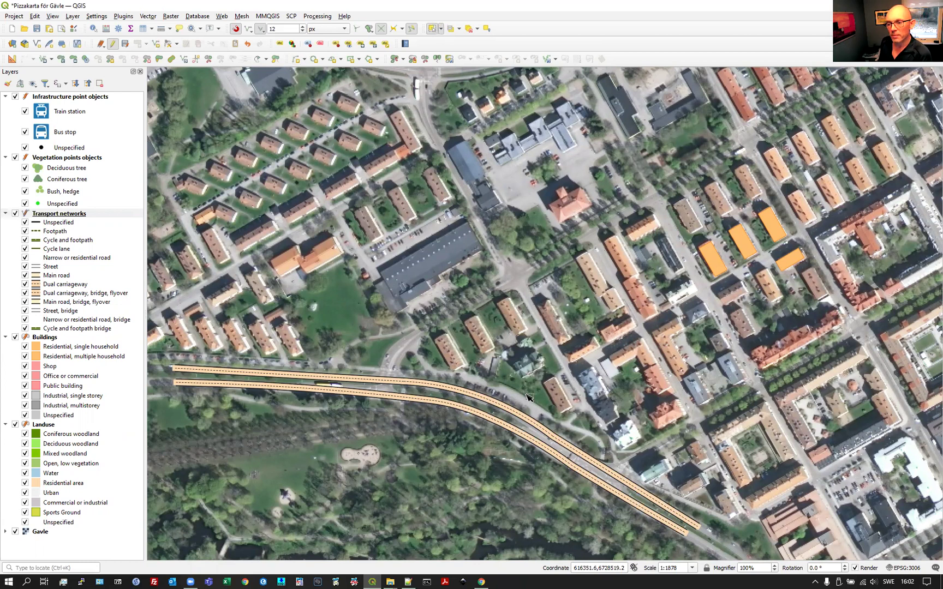
left_click(509, 409)
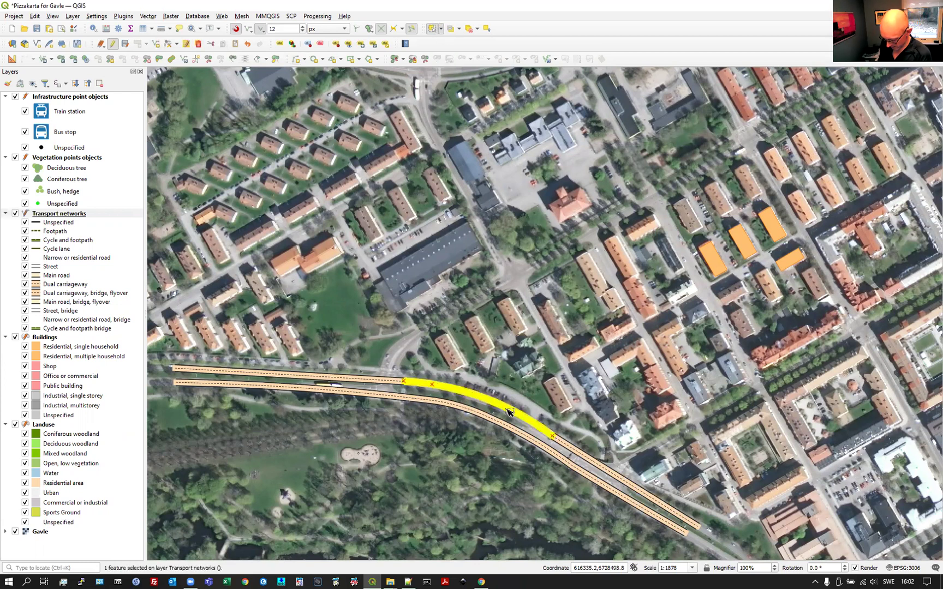
key("Delete")
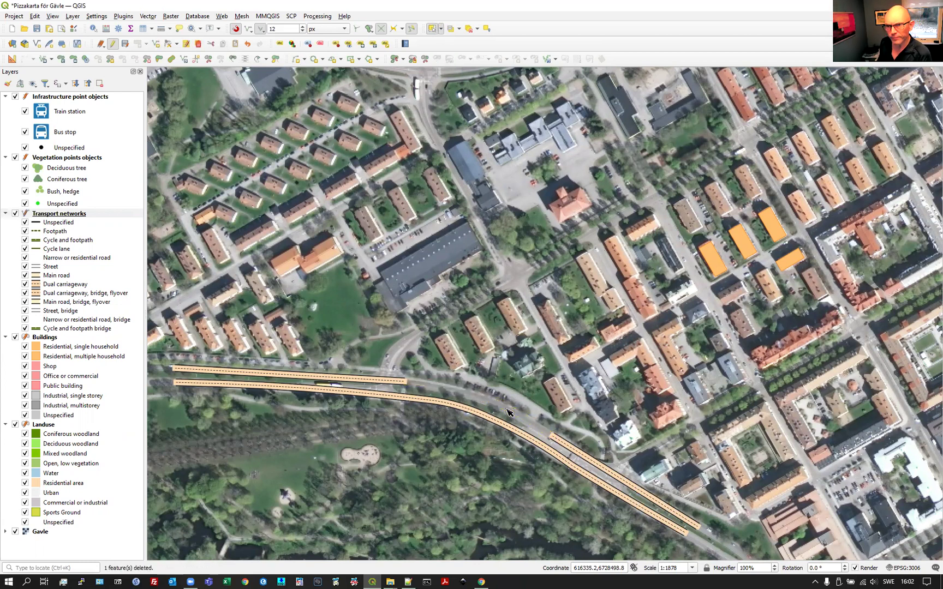
left_click(295, 59)
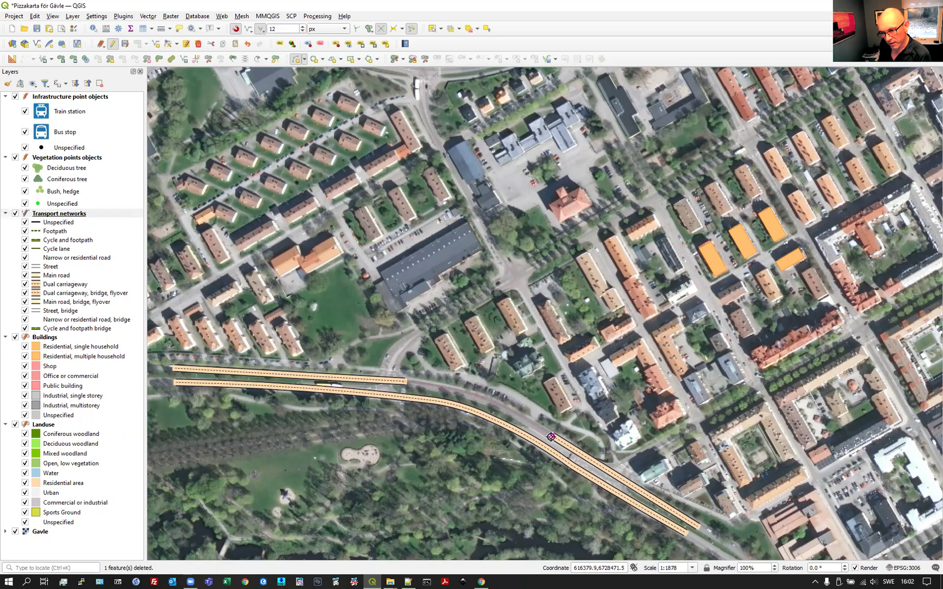
right_click(551, 436)
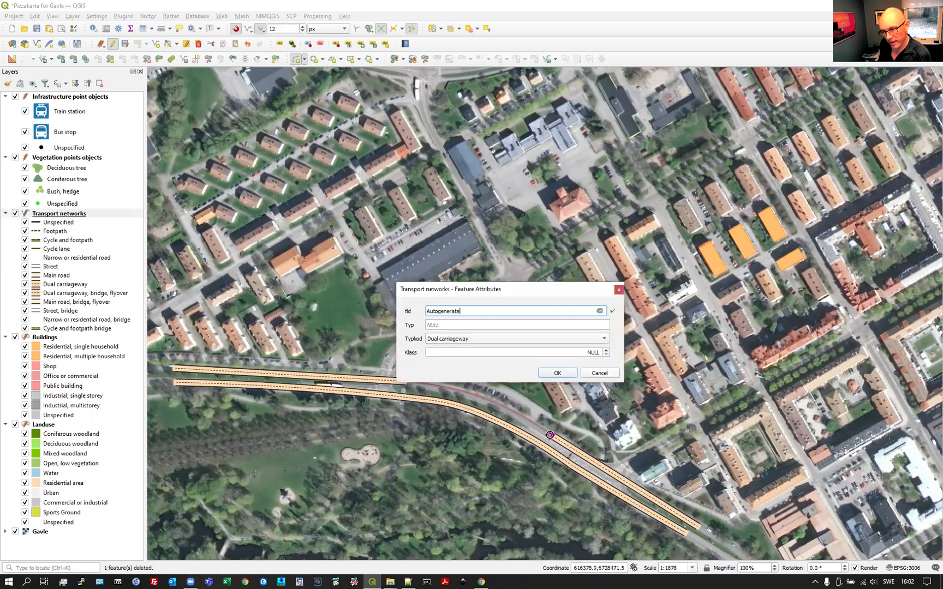
left_click(552, 371)
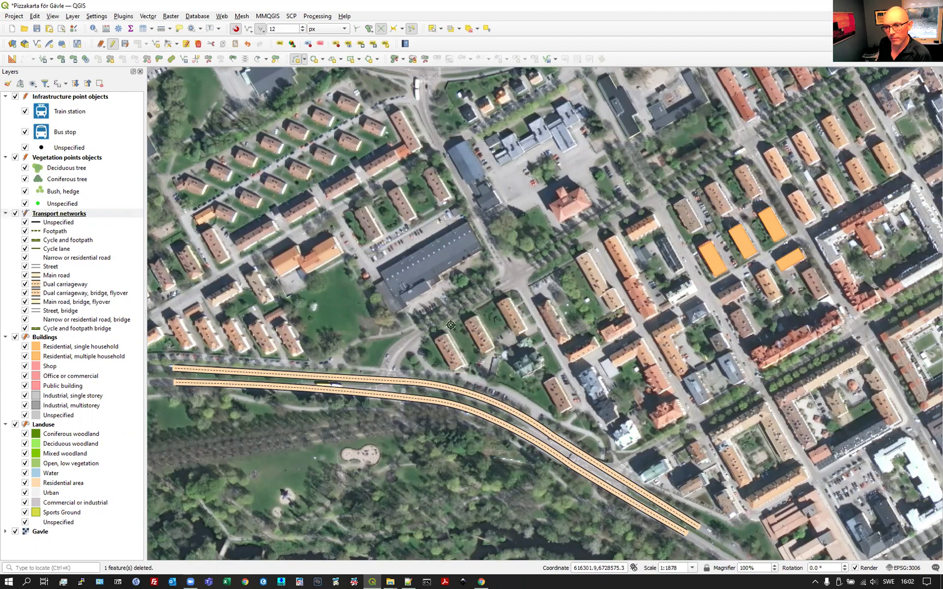
Delete the redrawn piece again and redigitise it snapped to the western piece's end
left_click(432, 29)
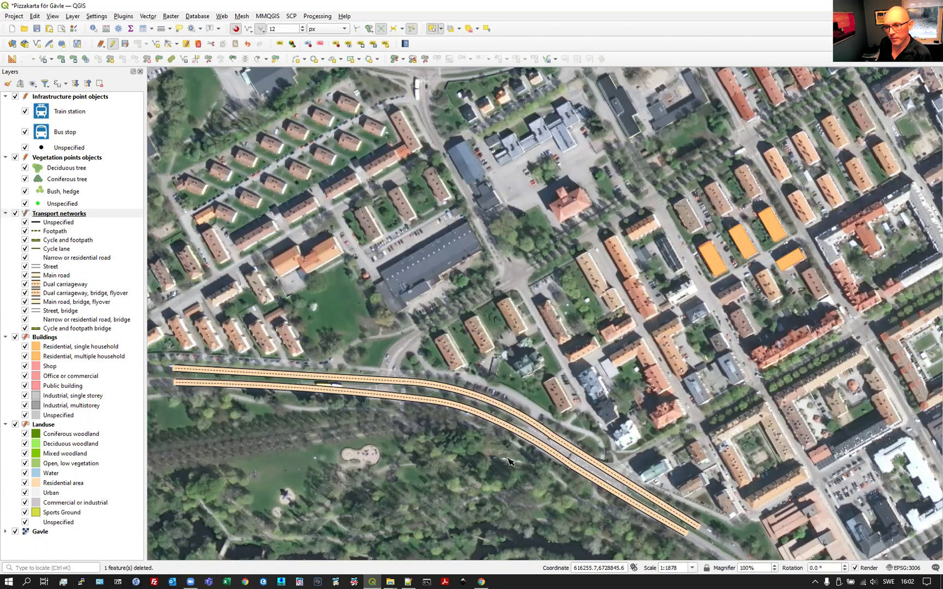
left_click(494, 406)
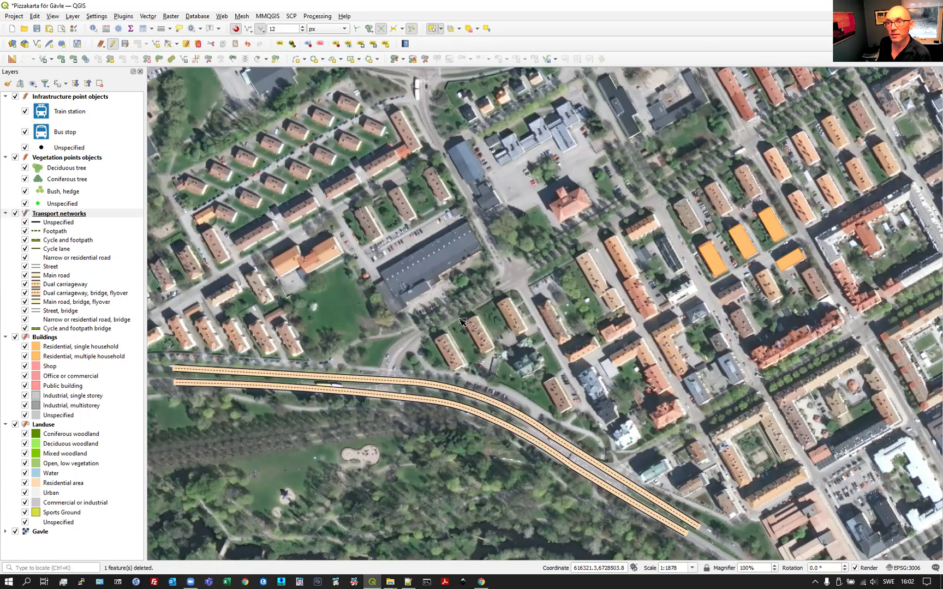
key("Delete")
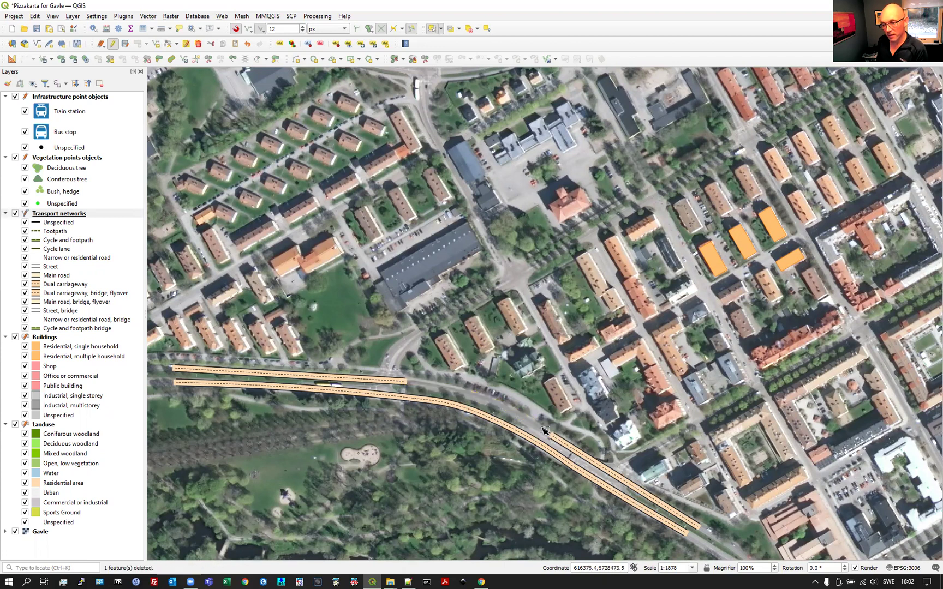
left_click(295, 59)
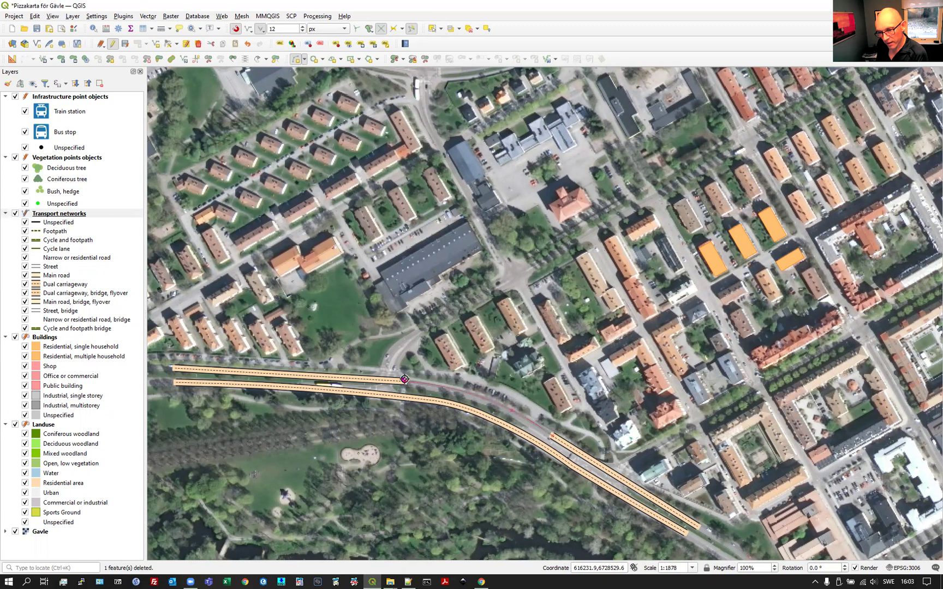
right_click(404, 379)
left_click(559, 389)
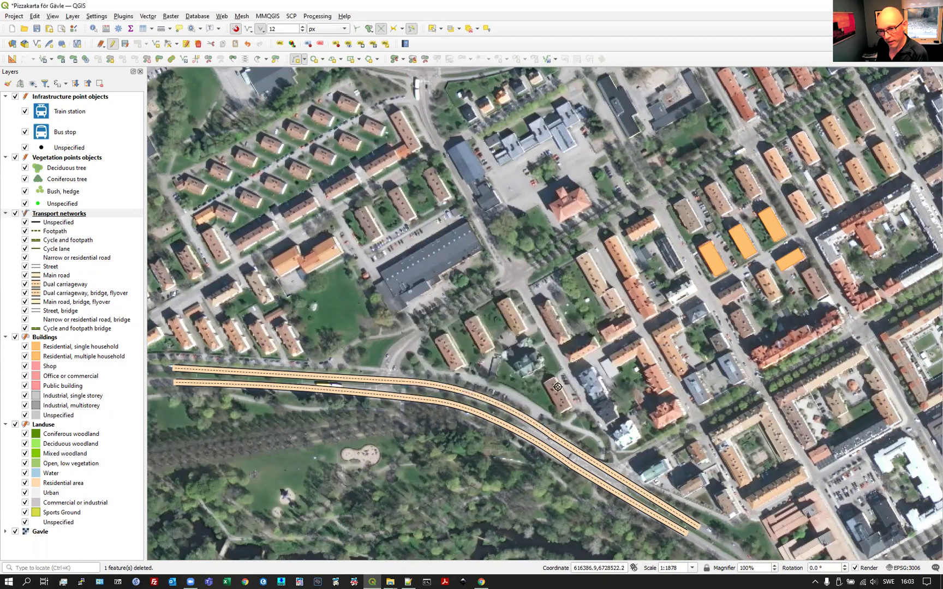
Select the western, curved middle and diagonal eastern road pieces and merge them into one feature
left_click(437, 30)
left_click(374, 378)
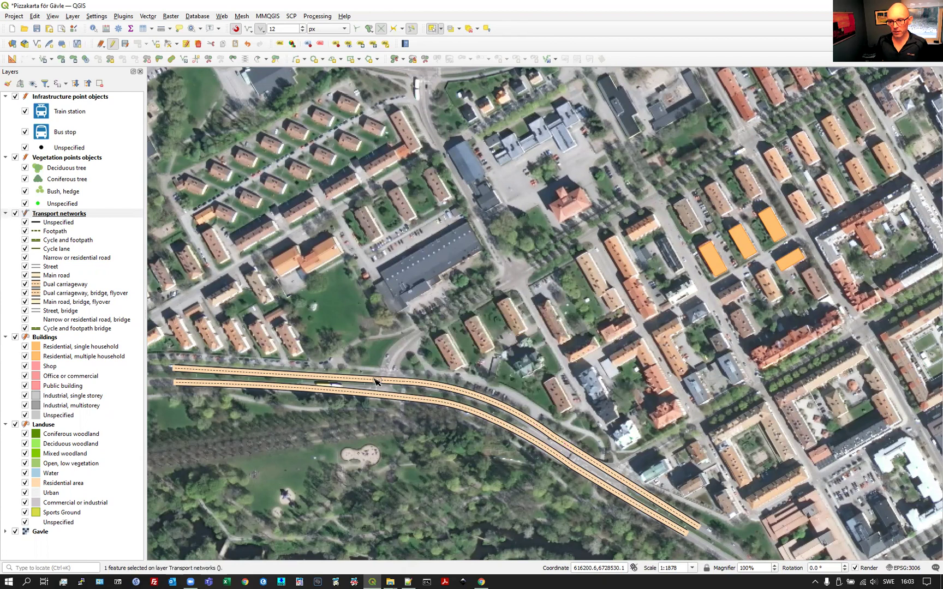
left_click(456, 394)
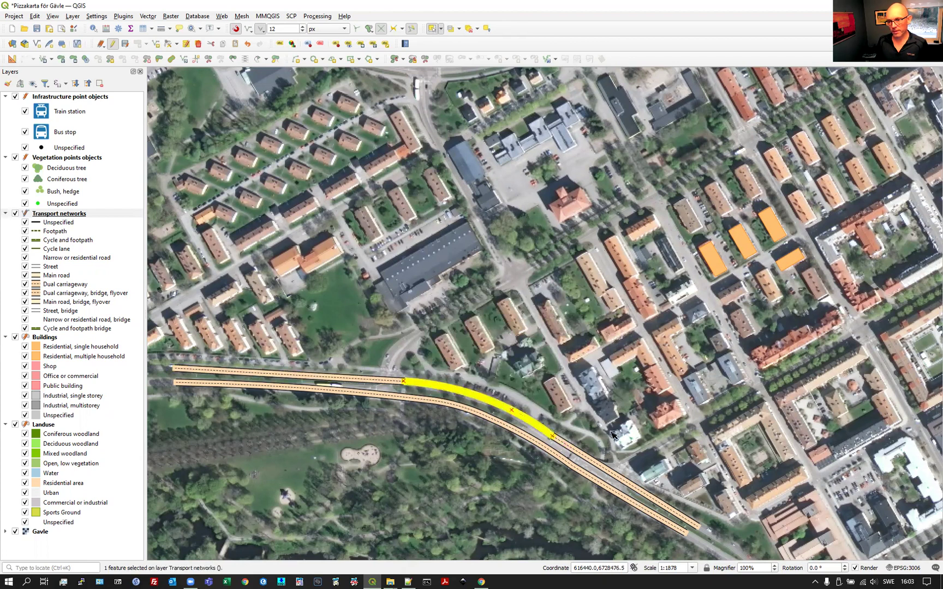
left_click(595, 462)
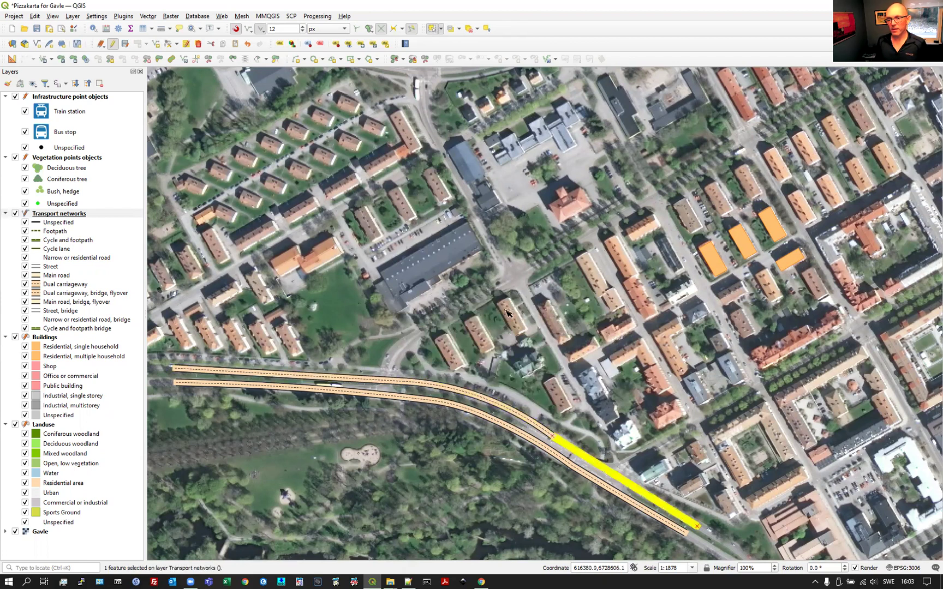
left_click(476, 398, "shift")
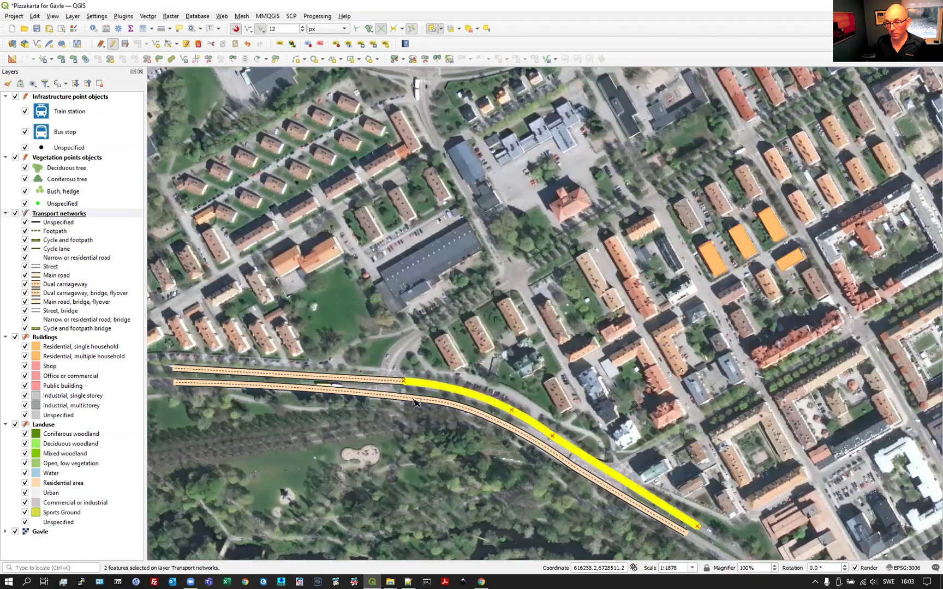
left_click(380, 382, "shift")
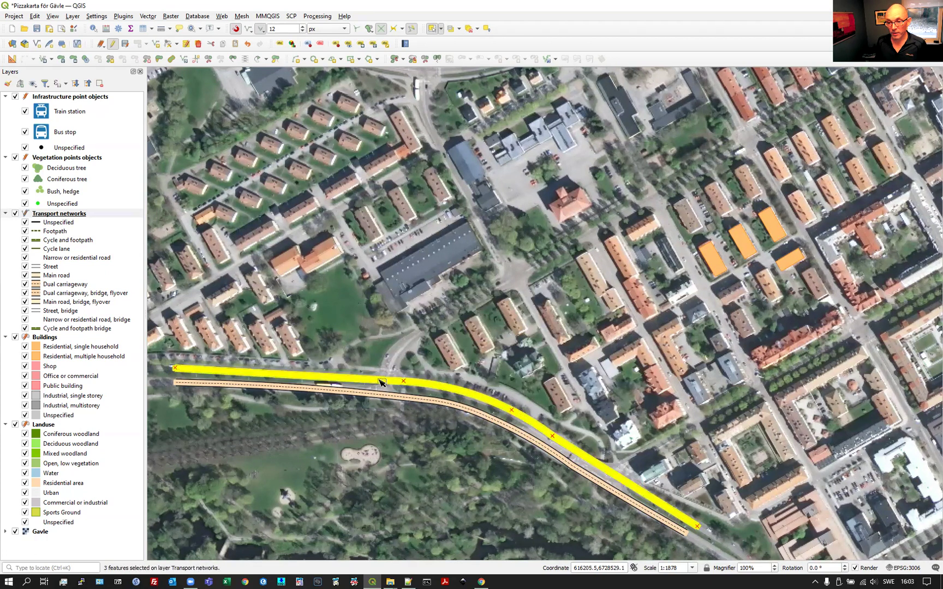
left_click(234, 60)
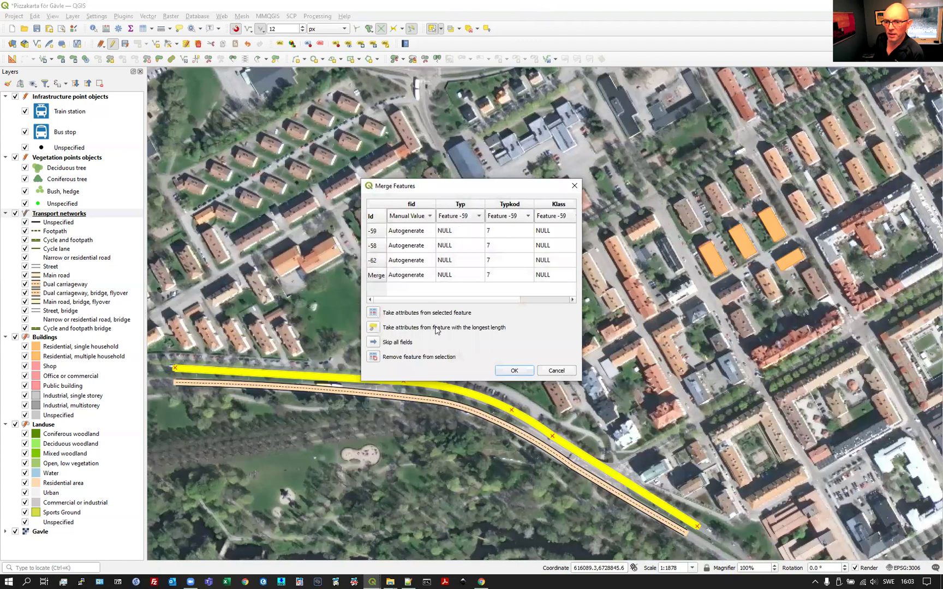
left_click(515, 371)
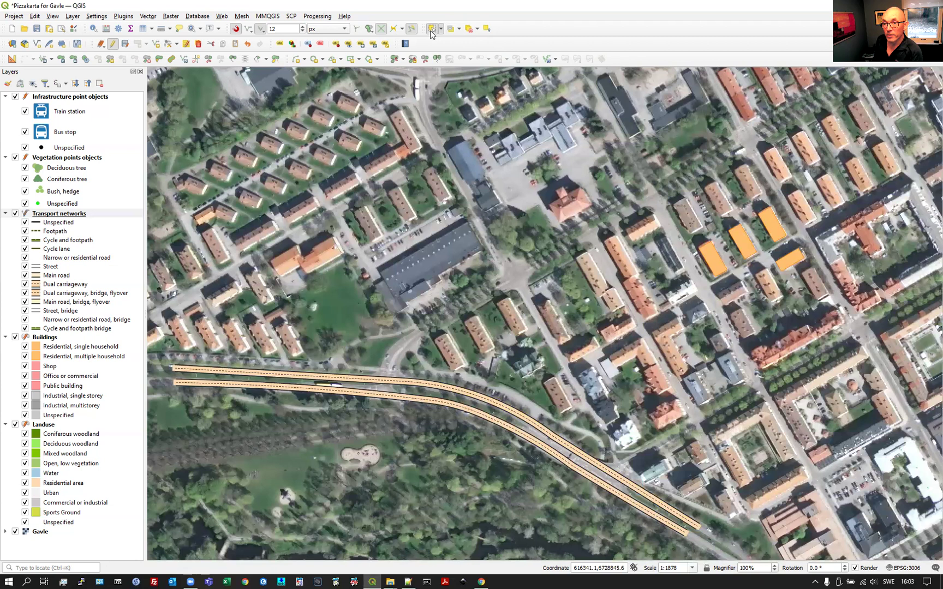
Select the merged upper carriageway to confirm only 1 feature is selected
left_click(389, 385)
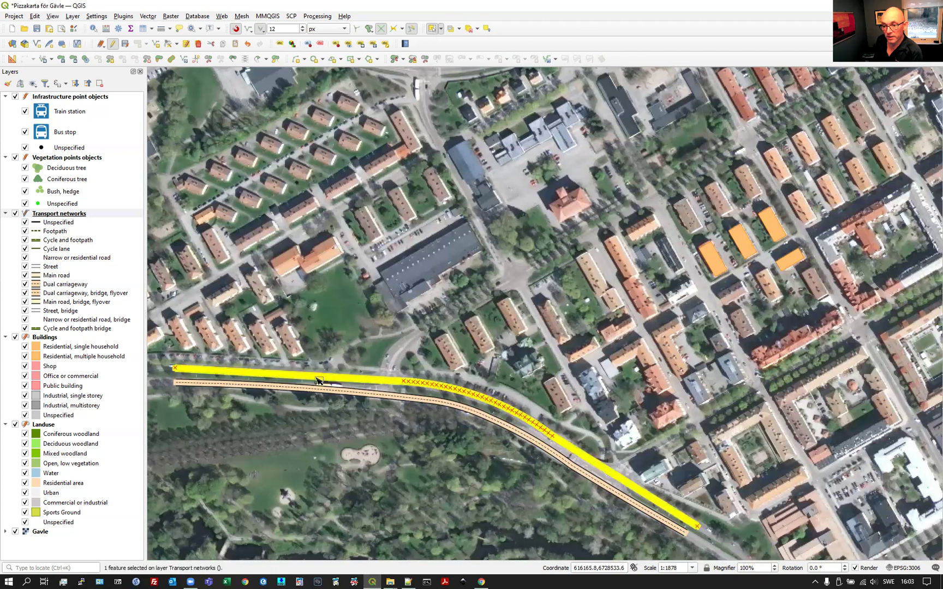